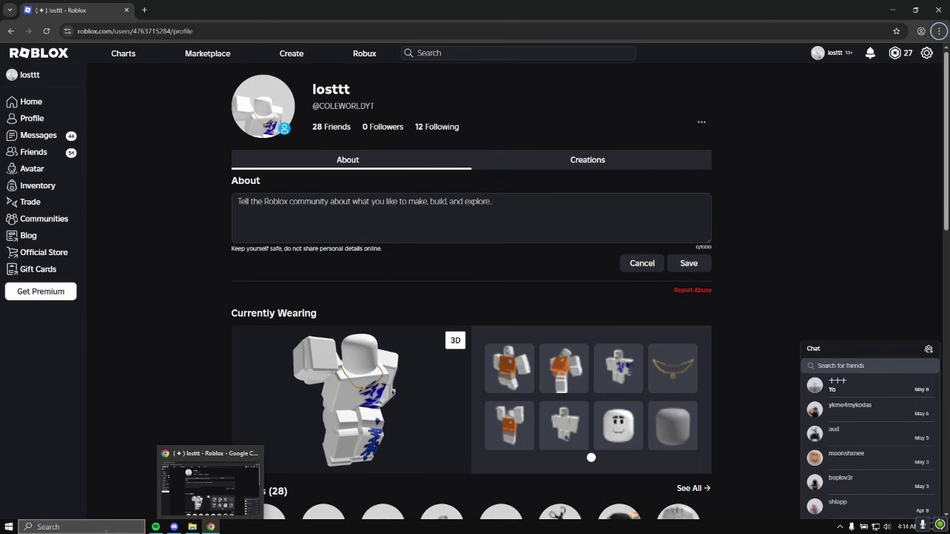
# Step: Browse Discord's blox-strap-uis and custom-ui channels to find the vainary.zip UI pack
pyautogui.click(174, 527)
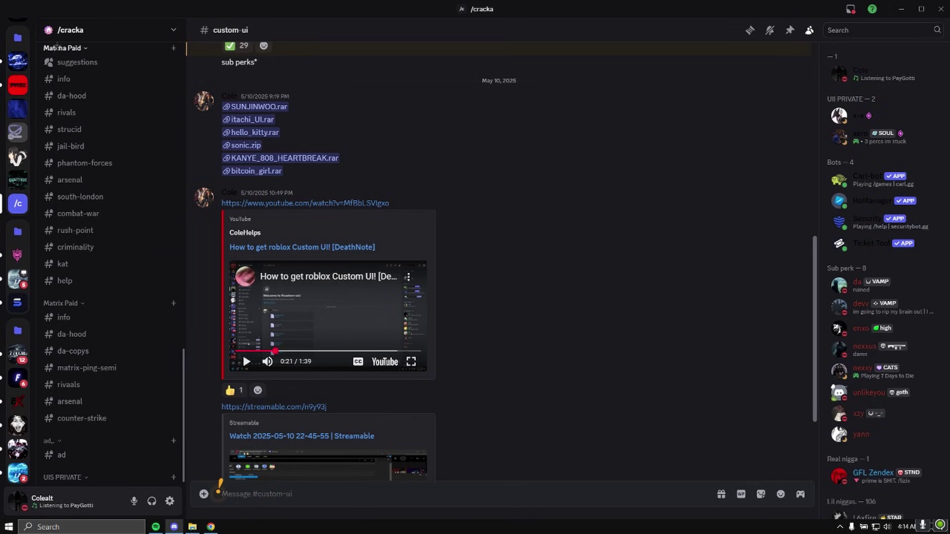
pyautogui.scroll(3, 130, 237)
pyautogui.scroll(4, 130, 236)
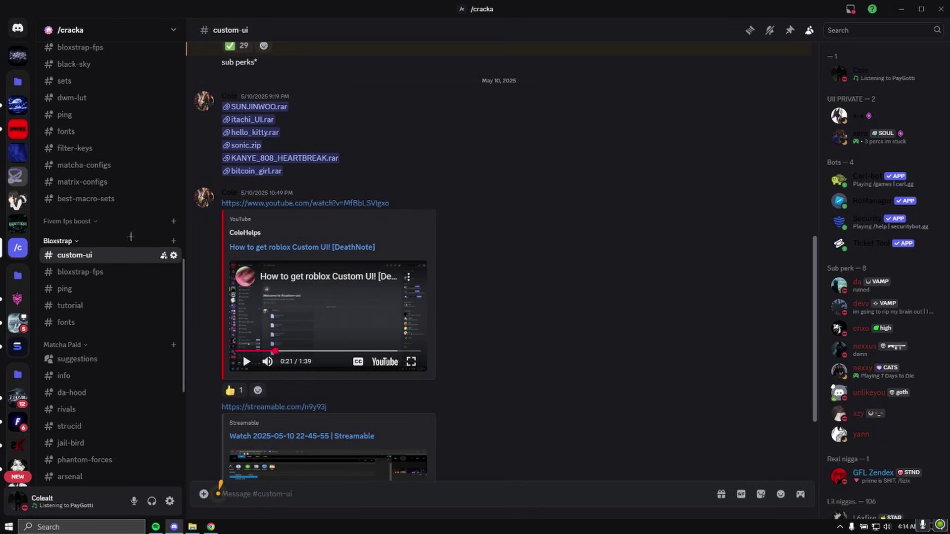
pyautogui.scroll(-3, 130, 202)
pyautogui.scroll(1, 130, 201)
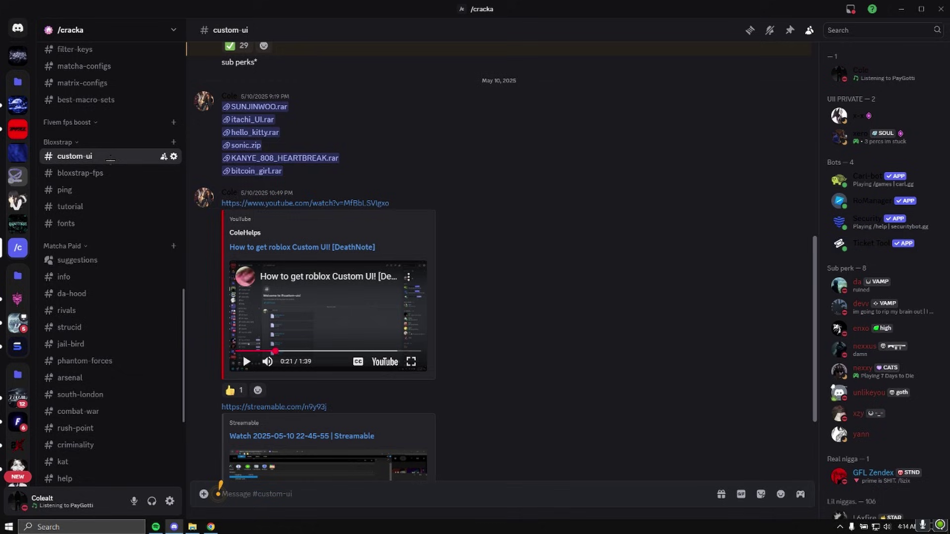
pyautogui.scroll(2, 99, 156)
pyautogui.scroll(3, 100, 155)
pyautogui.click(90, 277)
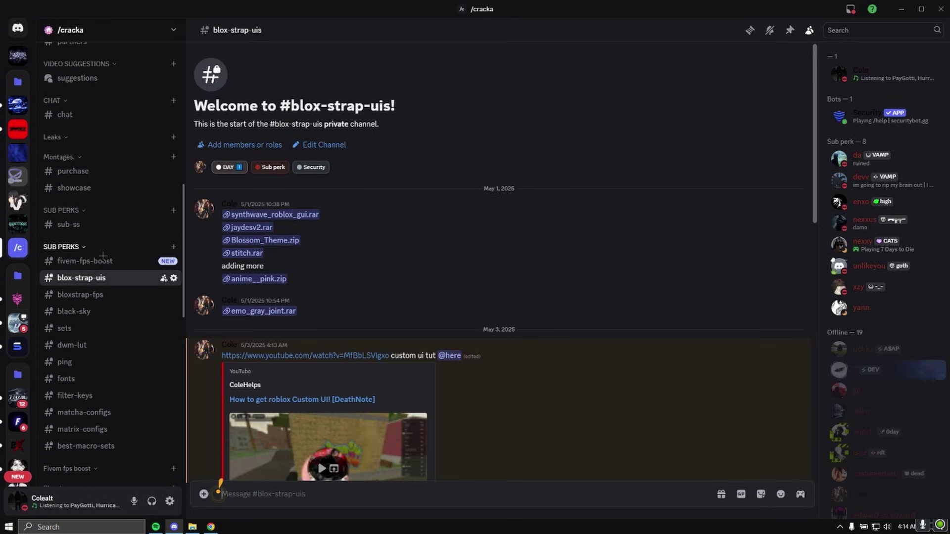
pyautogui.scroll(-5, 280, 223)
pyautogui.scroll(-3, 280, 222)
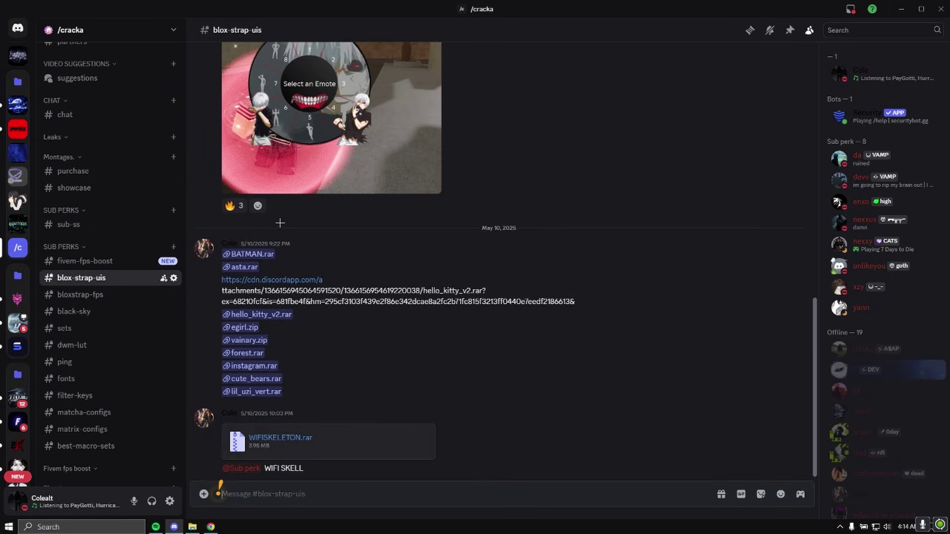
pyautogui.scroll(-3, 89, 267)
pyautogui.scroll(-1, 89, 223)
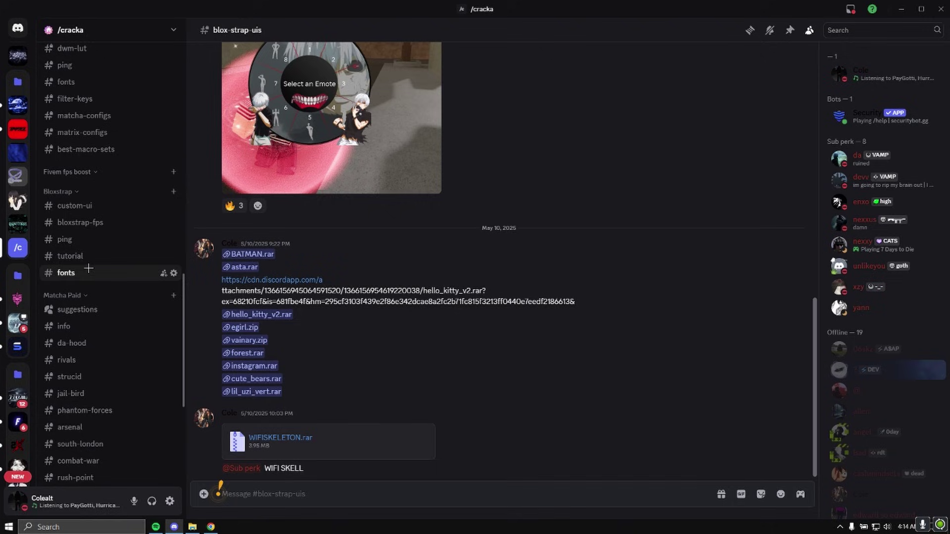
pyautogui.click(75, 206)
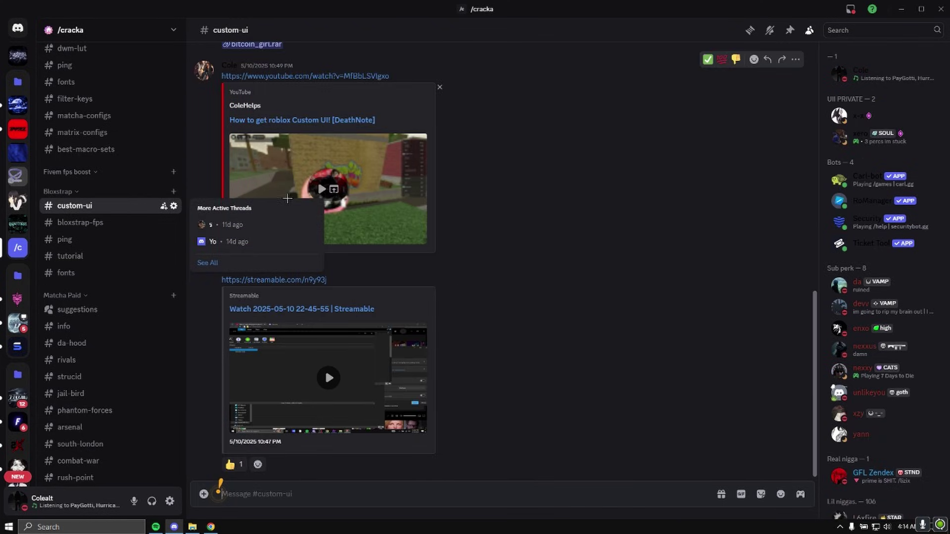
pyautogui.scroll(3, 330, 212)
pyautogui.scroll(2, 331, 212)
pyautogui.scroll(2, 261, 256)
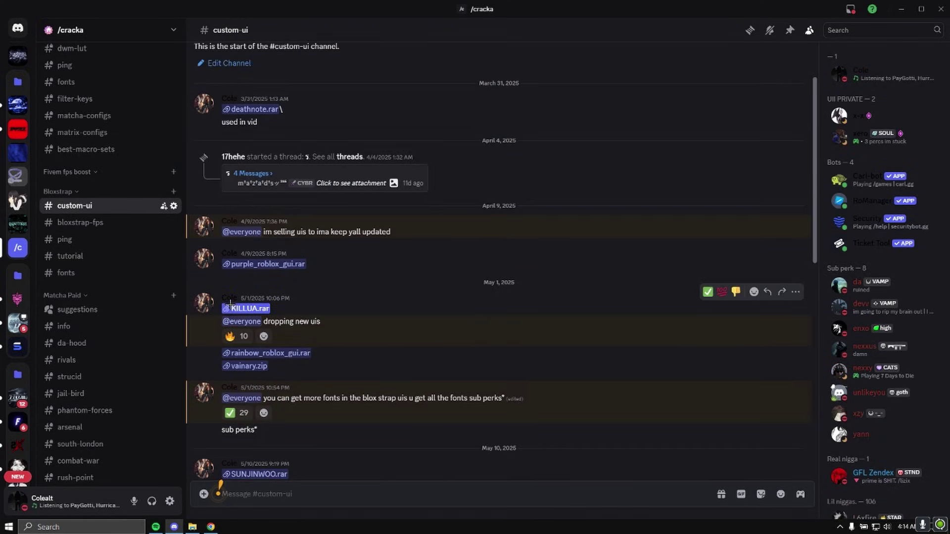
pyautogui.scroll(-3, 248, 322)
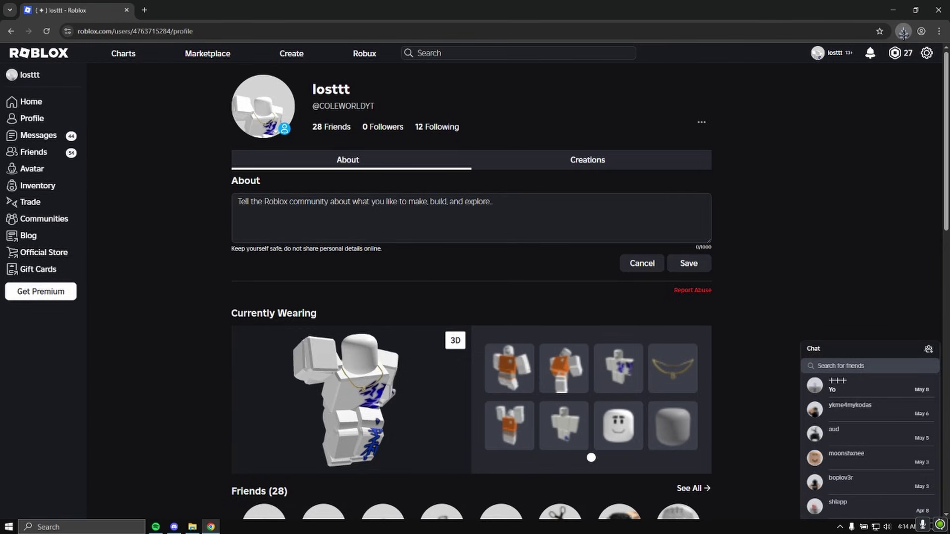
# Step: Open the downloaded vainary.zip in WinRAR and enter its vainary folder
pyautogui.click(903, 32)
pyautogui.click(809, 74)
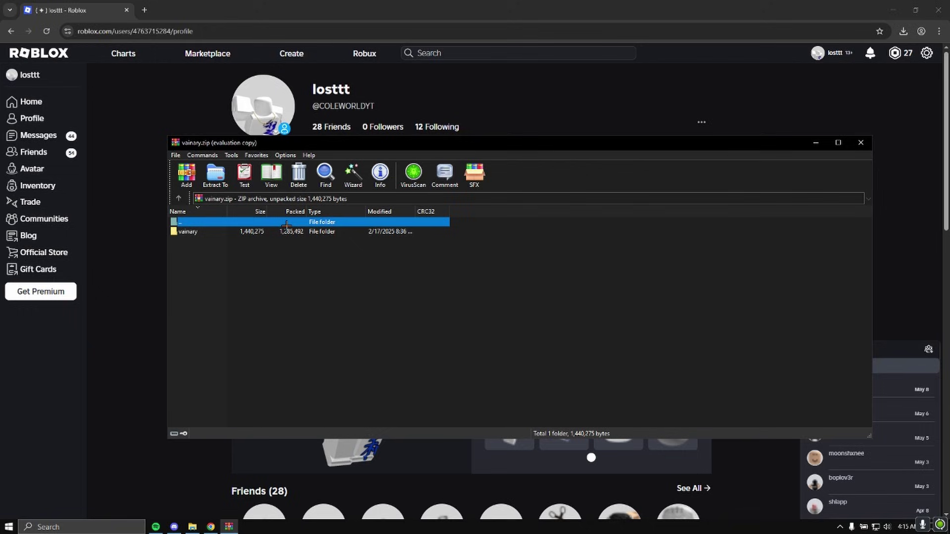
pyautogui.doubleClick(193, 231)
# Step: Browse down to content\textures, then return to the inner vainary folder holding content
pyautogui.doubleClick(216, 232)
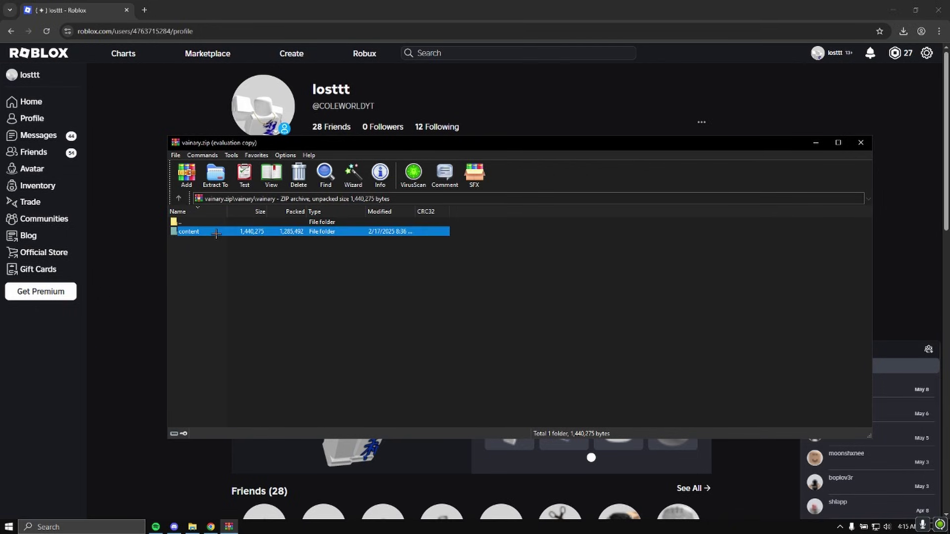
pyautogui.doubleClick(217, 232)
pyautogui.doubleClick(198, 223)
pyautogui.doubleClick(200, 222)
pyautogui.click(200, 222)
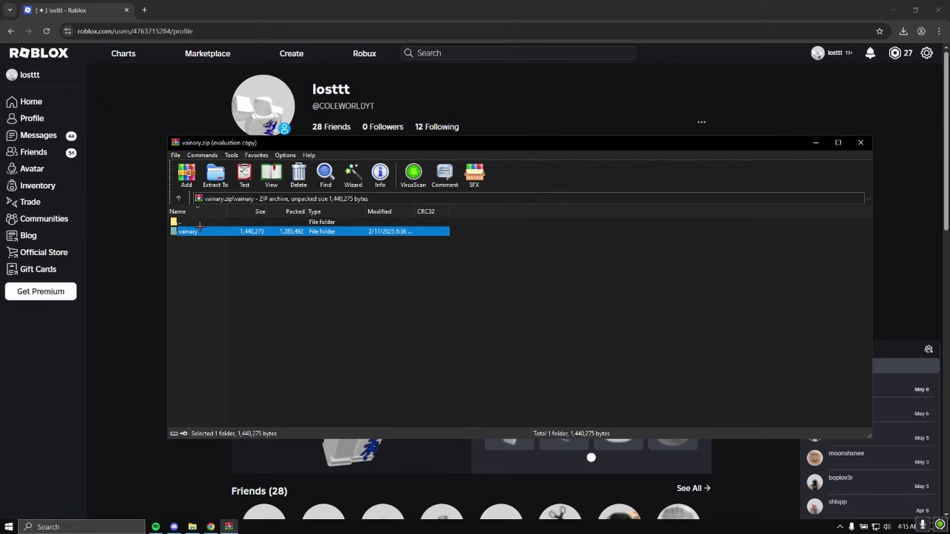
pyautogui.doubleClick(199, 231)
pyautogui.moveTo(252, 132); pyautogui.dragTo(378, 141)
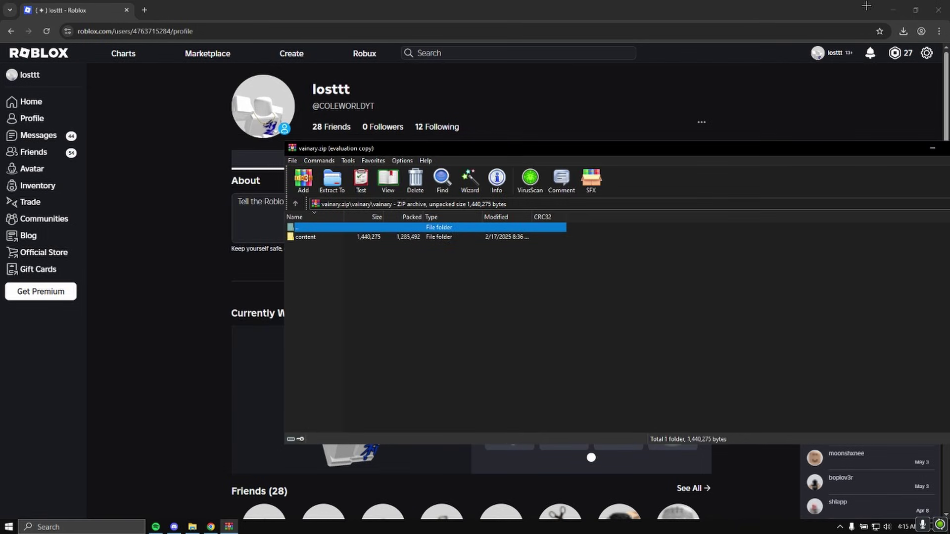
# Step: Launch Bloxstrap from Windows search
pyautogui.click(892, 10)
pyautogui.click(81, 527)
pyautogui.write('fivem money chain')
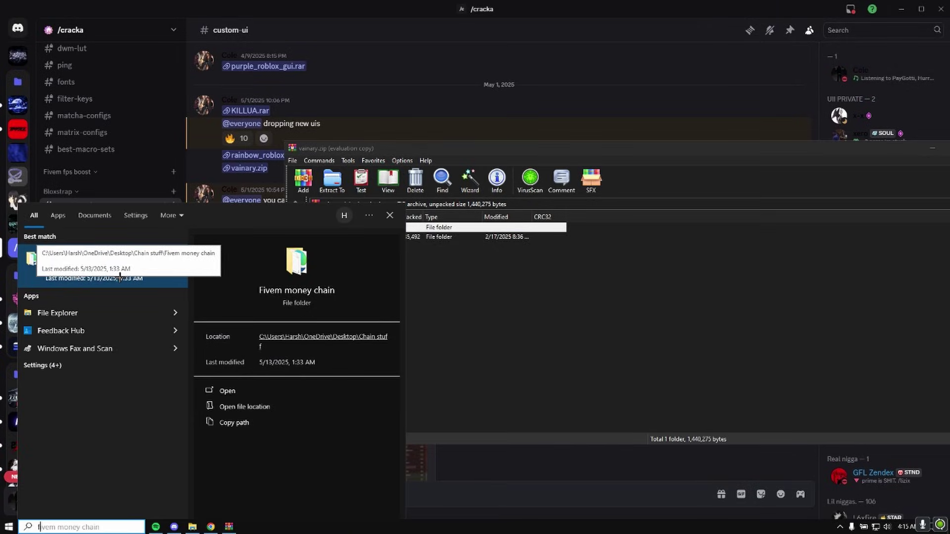
pyautogui.write('fb')
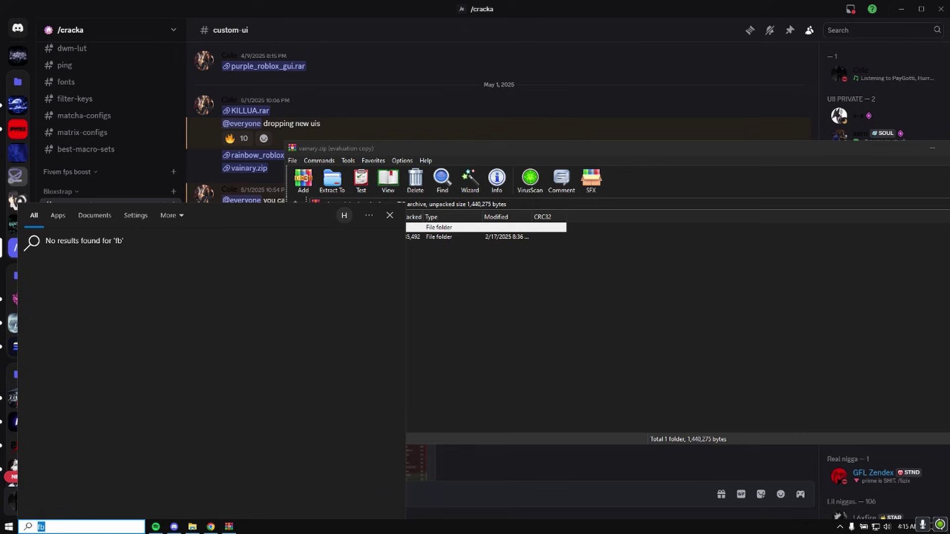
pyautogui.press('BackSpace')
pyautogui.press('BackSpace')
pyautogui.write('blox')
pyautogui.press('Return')
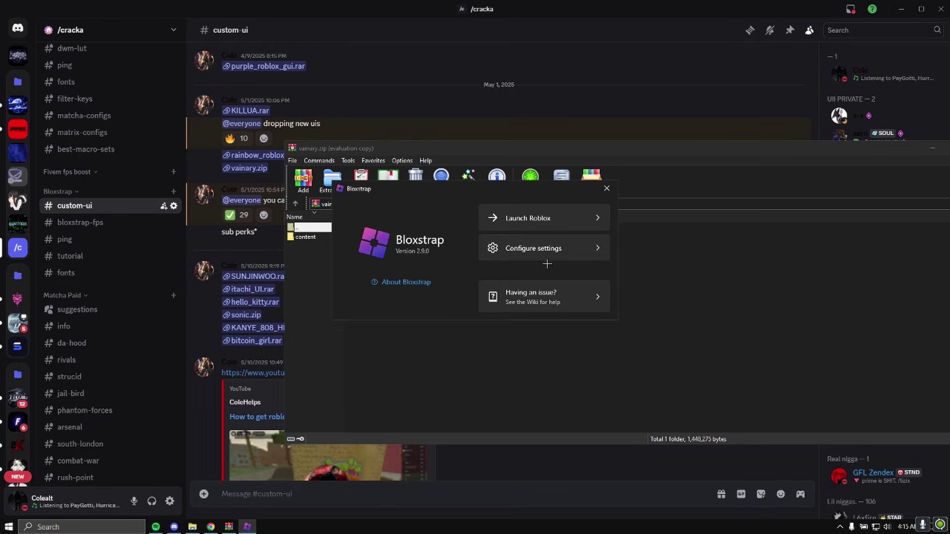
# Step: Open Bloxstrap's Modifications folder from the Mods settings page
pyautogui.click(545, 252)
pyautogui.click(295, 187)
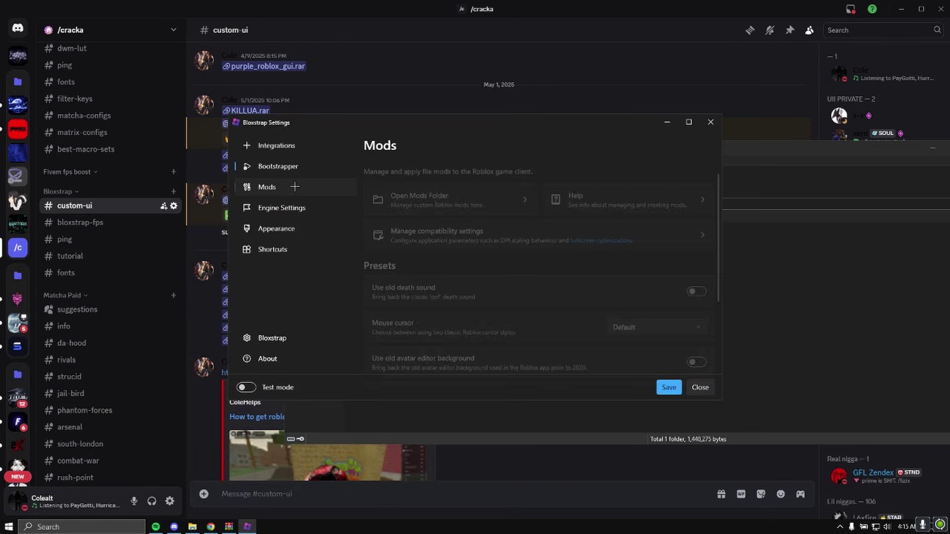
pyautogui.click(483, 185)
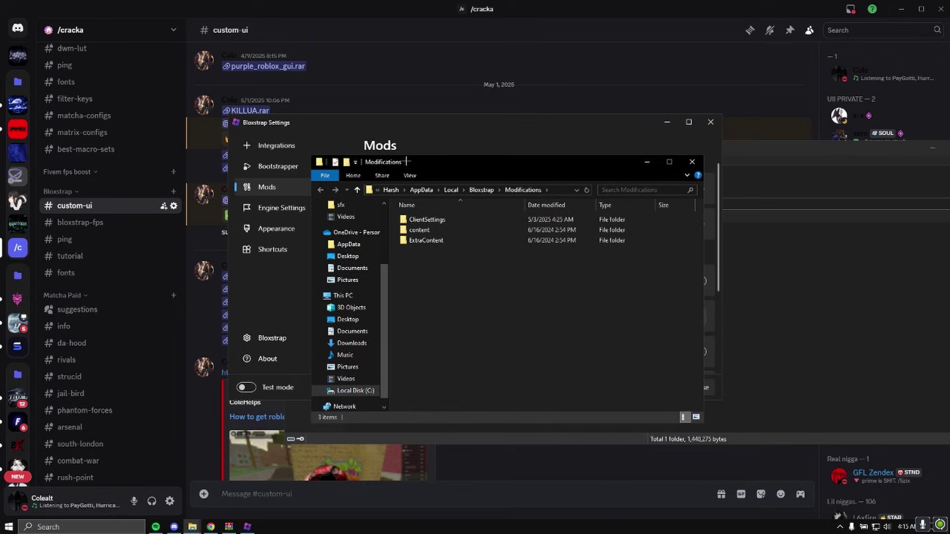
# Step: Copy vainary's content folder into Modifications, replacing existing files, then close that Explorer window
pyautogui.moveTo(305, 237); pyautogui.dragTo(355, 238)
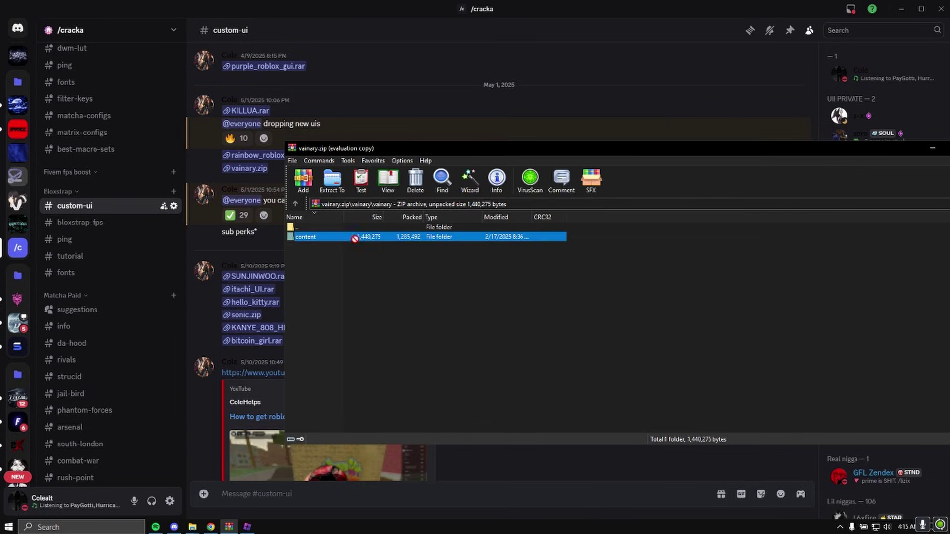
pyautogui.moveTo(371, 152); pyautogui.dragTo(758, 214)
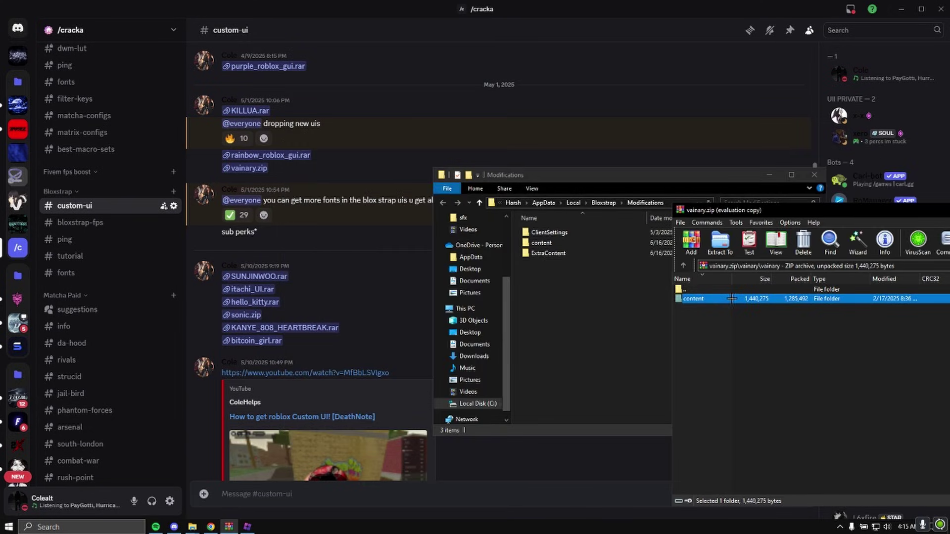
pyautogui.moveTo(538, 317); pyautogui.dragTo(537, 317)
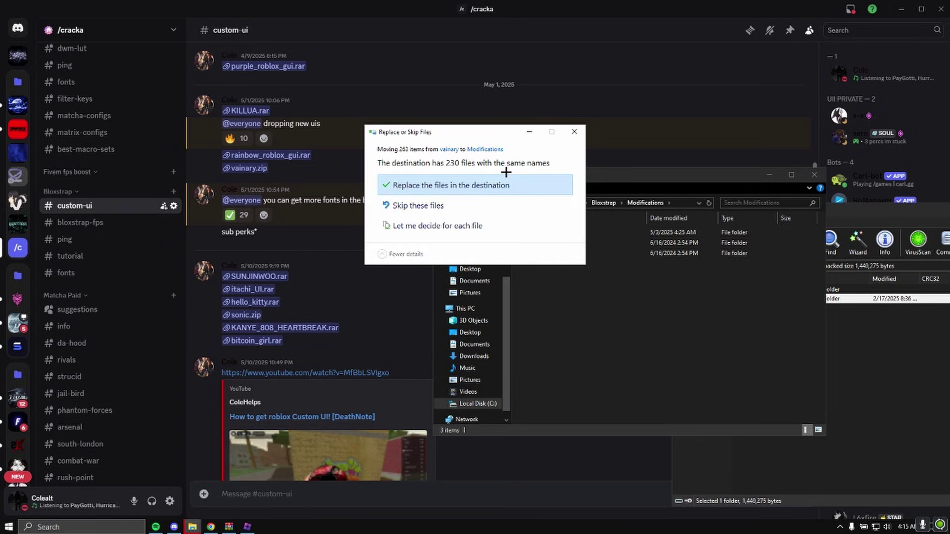
pyautogui.click(494, 186)
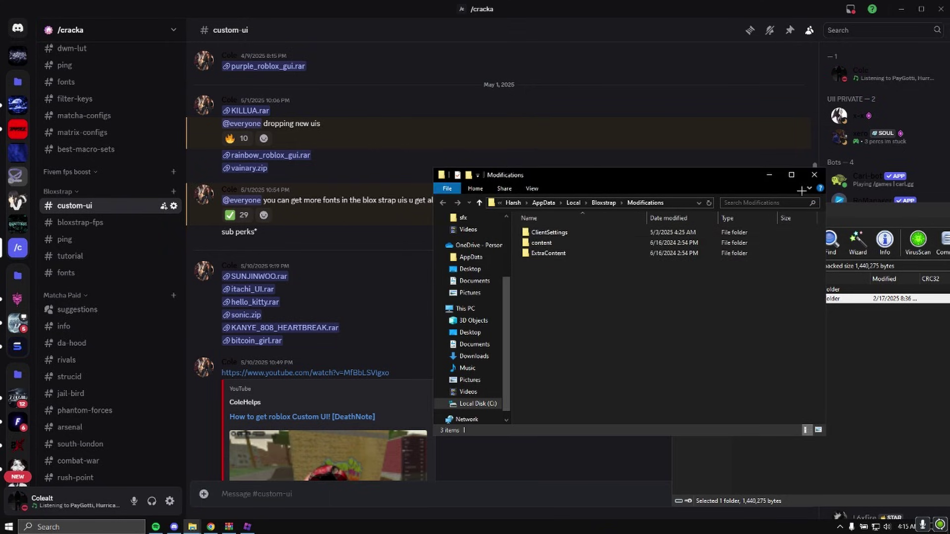
pyautogui.click(813, 176)
pyautogui.moveTo(749, 209); pyautogui.dragTo(212, 221)
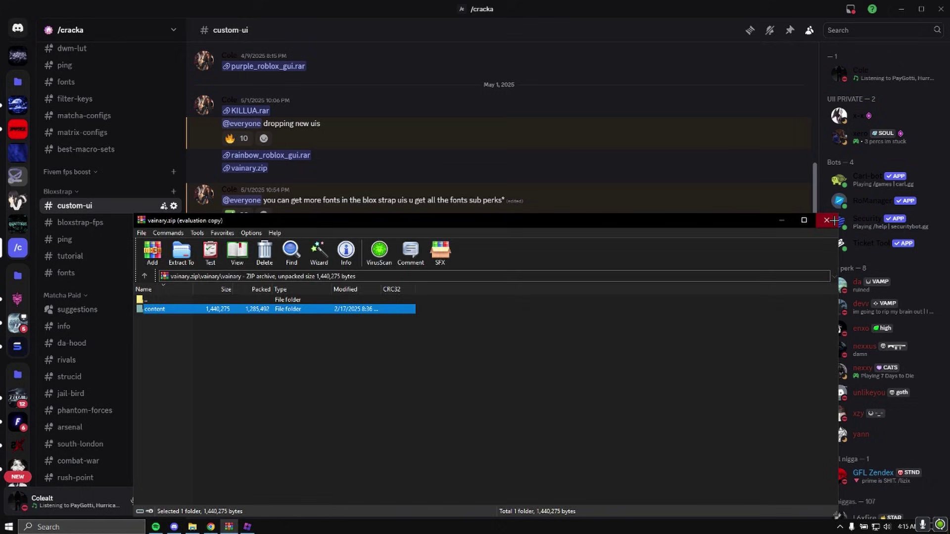
# Step: Close the vainary archive, save and close Bloxstrap Settings, and relaunch Bloxstrap
pyautogui.click(826, 220)
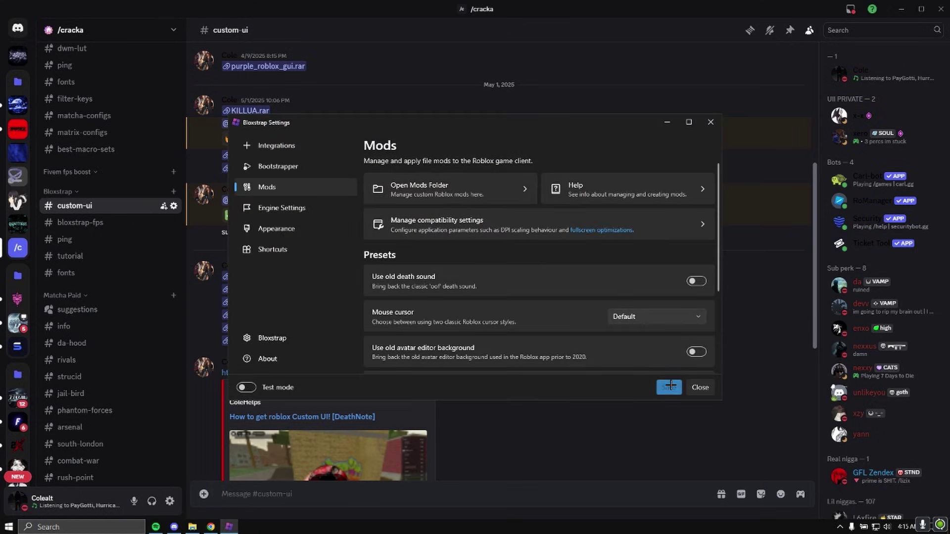
pyautogui.click(668, 386)
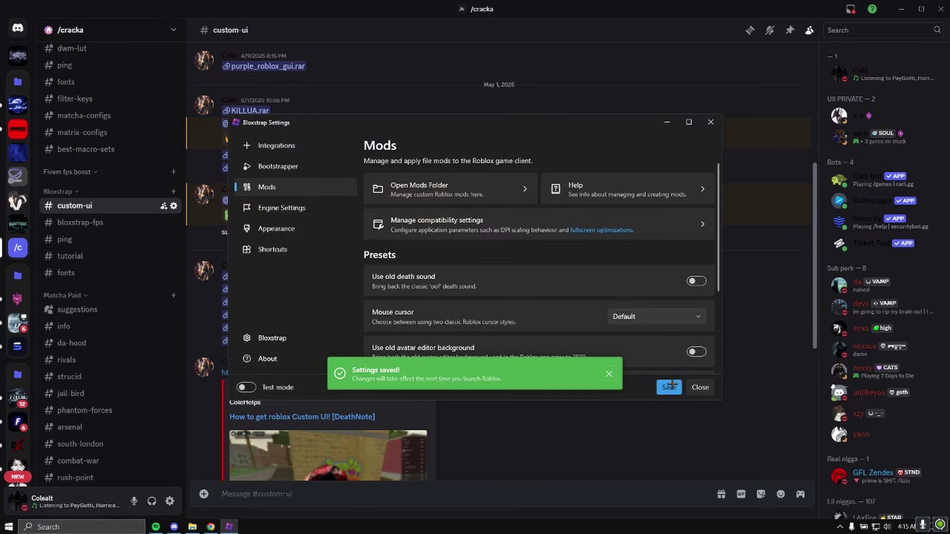
pyautogui.click(698, 387)
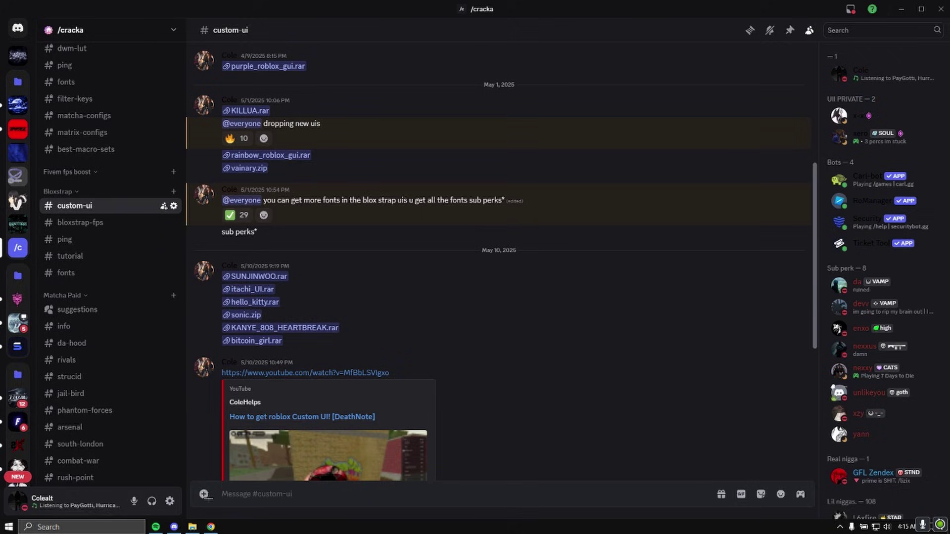
pyautogui.press('super')
pyautogui.write('bloxstrap')
pyautogui.press('Return')
# Step: Launch Roblox into Da Hood, open the emote wheel, and walk into the gun shop
pyautogui.click(553, 223)
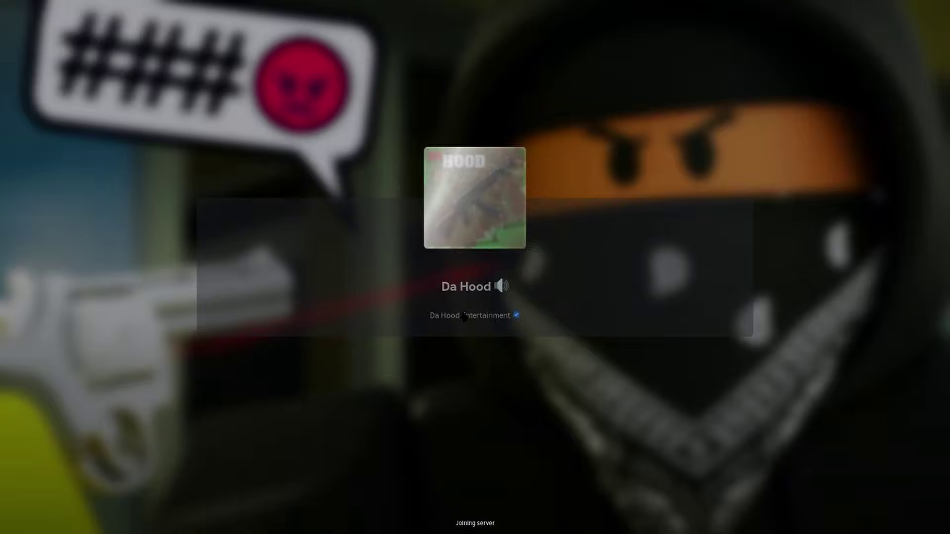
pyautogui.press('.')
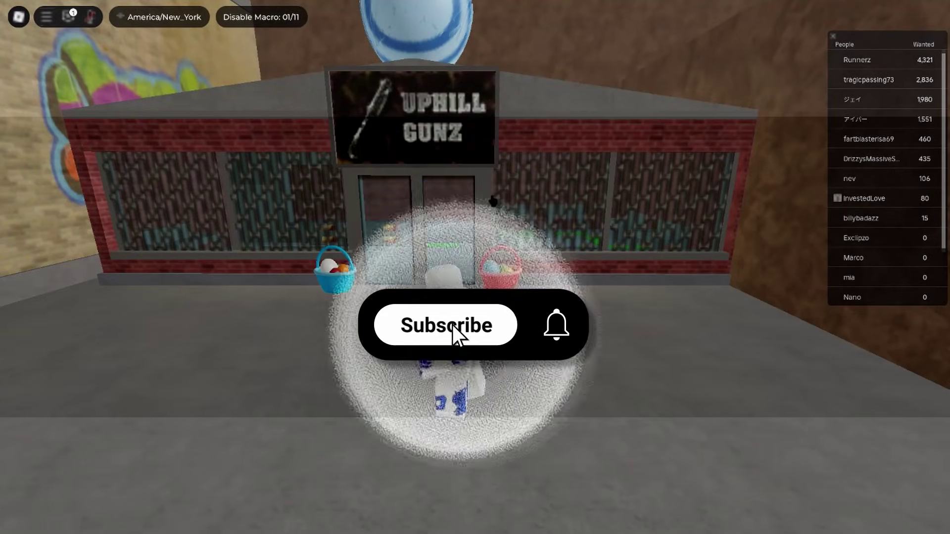
pyautogui.press('w')
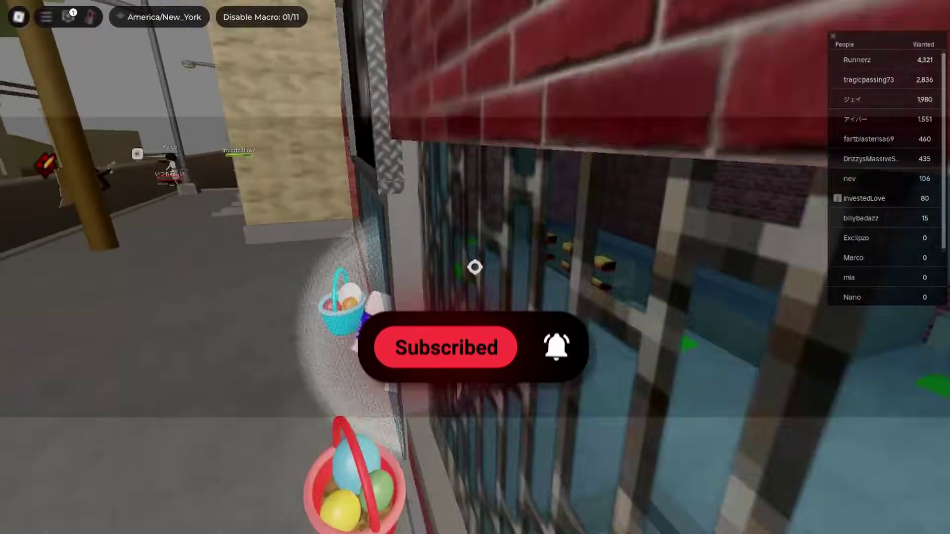
pyautogui.press('w')
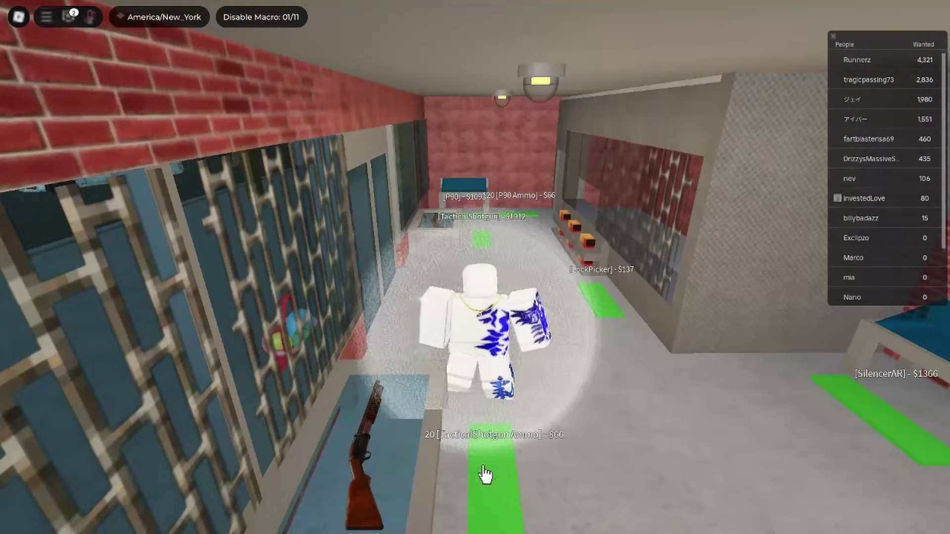